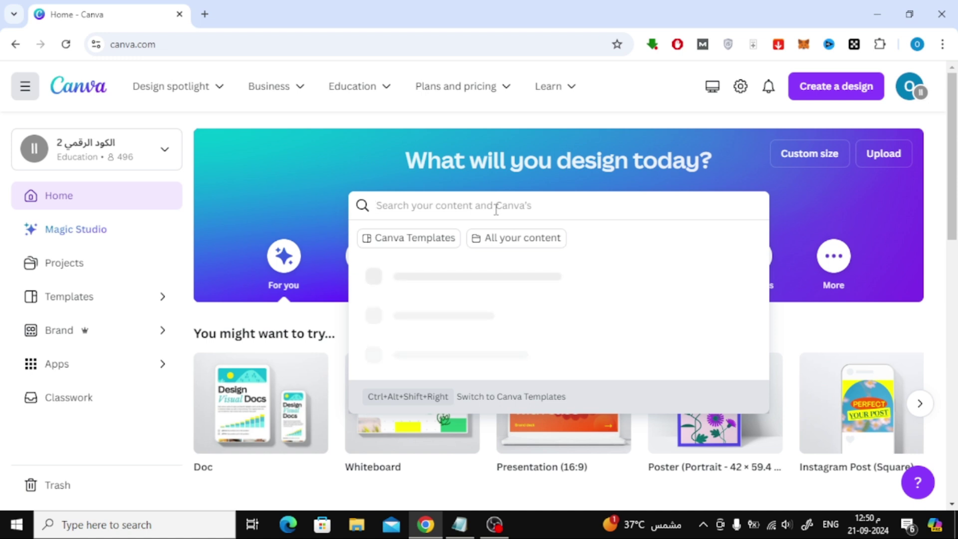
Search the templates and content for "family tree".
text(family tree)
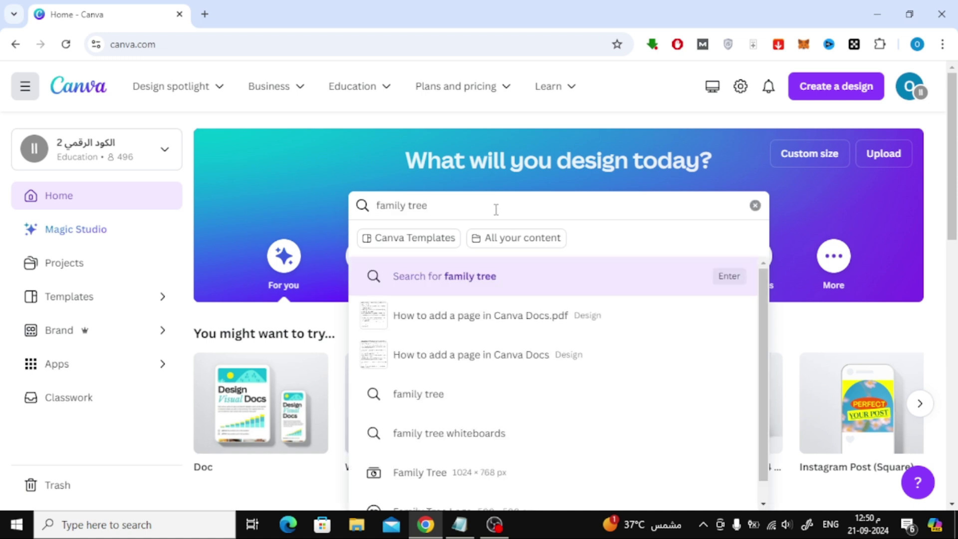
key(Return)
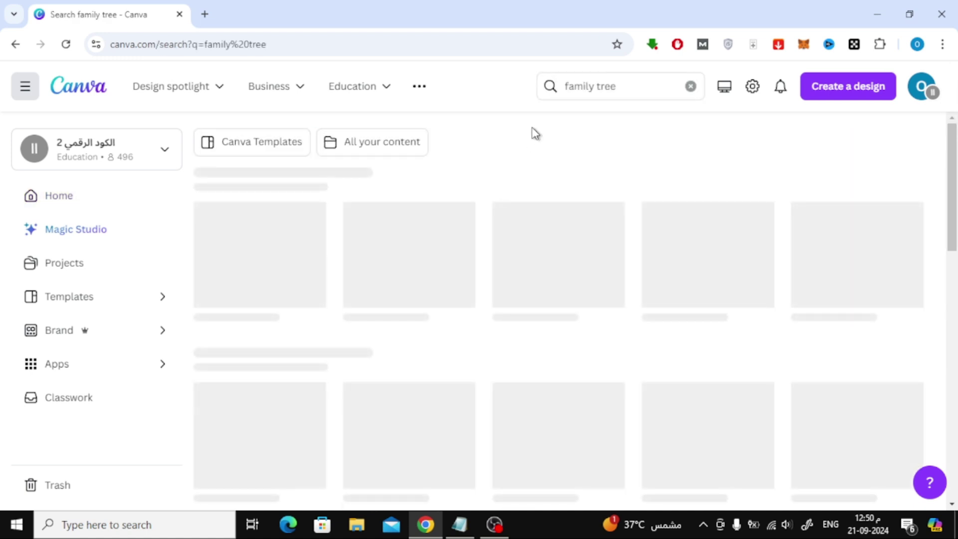
Find the Blue White Playful Illustration Family Tree Chart template in the results and open it for customizing.
scroll(678, 160, down, 3)
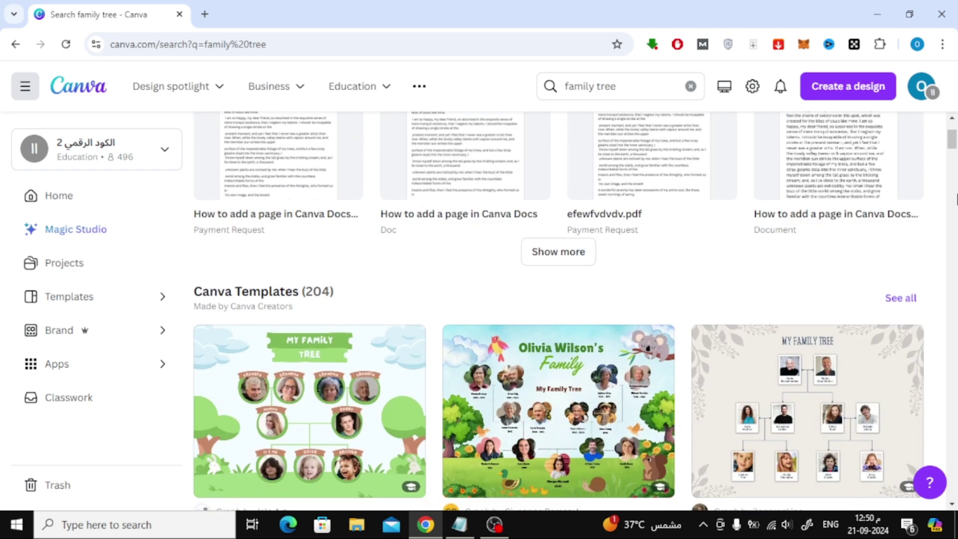
scroll(956, 199, down, 13)
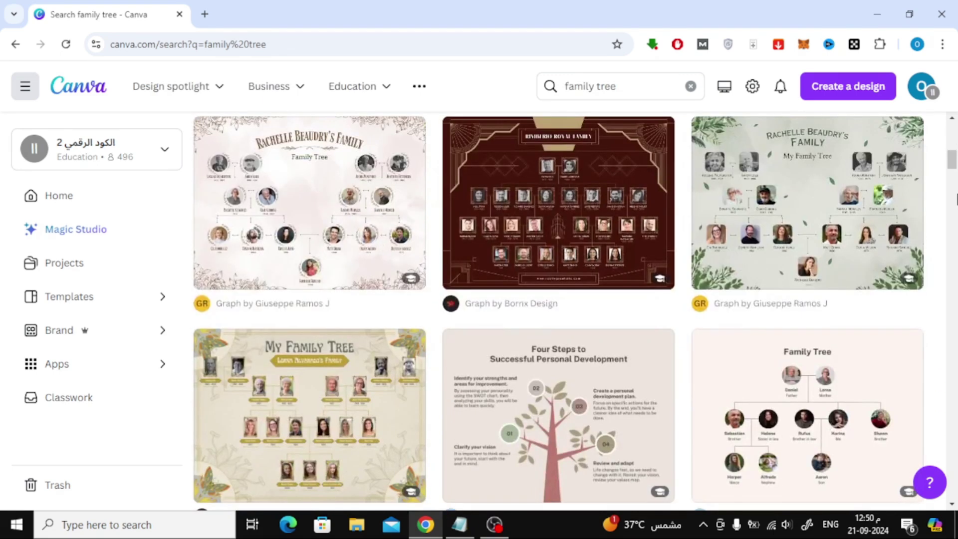
scroll(956, 200, down, 6)
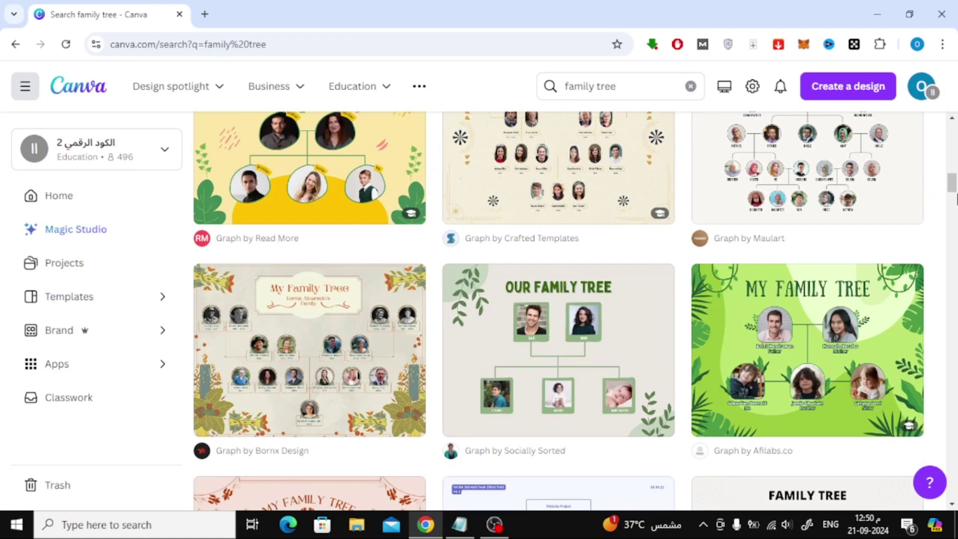
scroll(956, 200, down, 10)
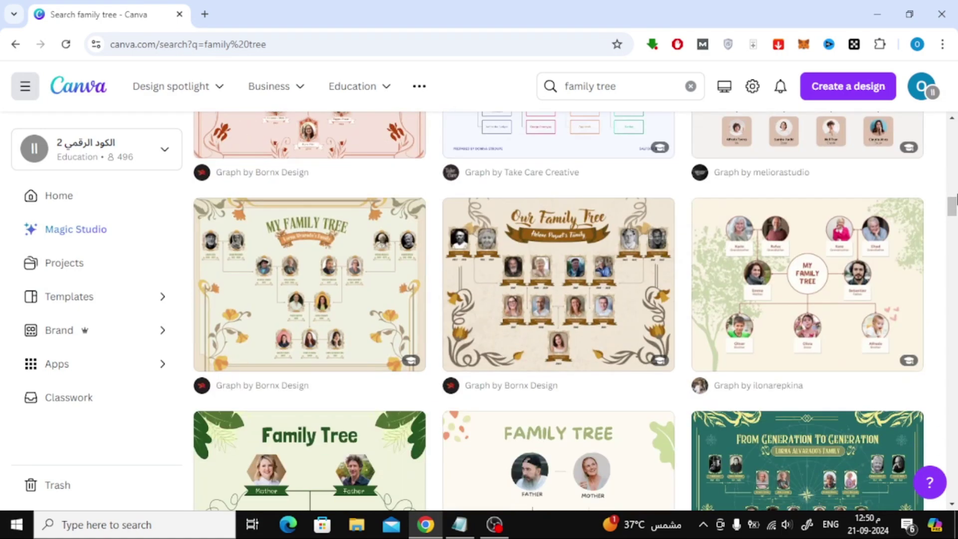
scroll(956, 200, down, 6)
scroll(956, 199, down, 6)
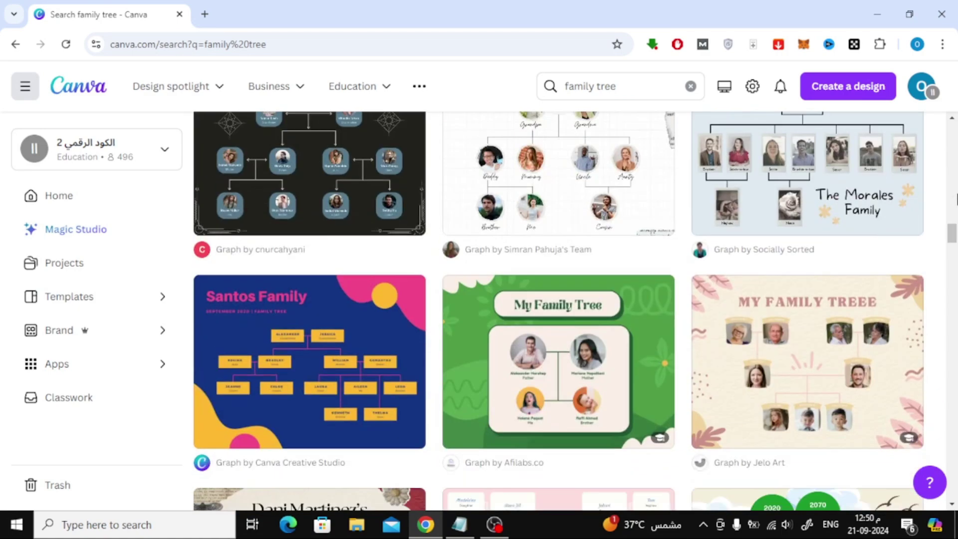
scroll(956, 200, down, 6)
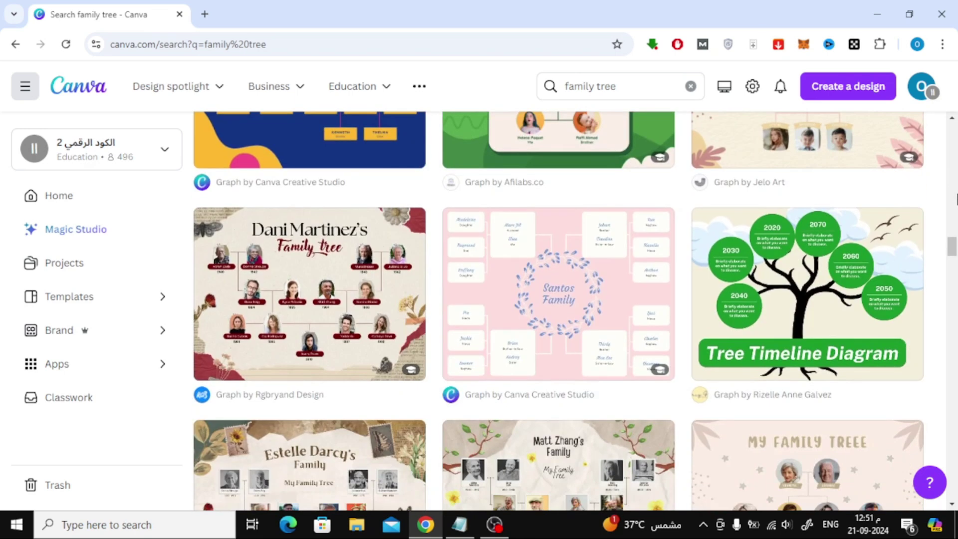
scroll(956, 199, down, 4)
scroll(956, 200, down, 6)
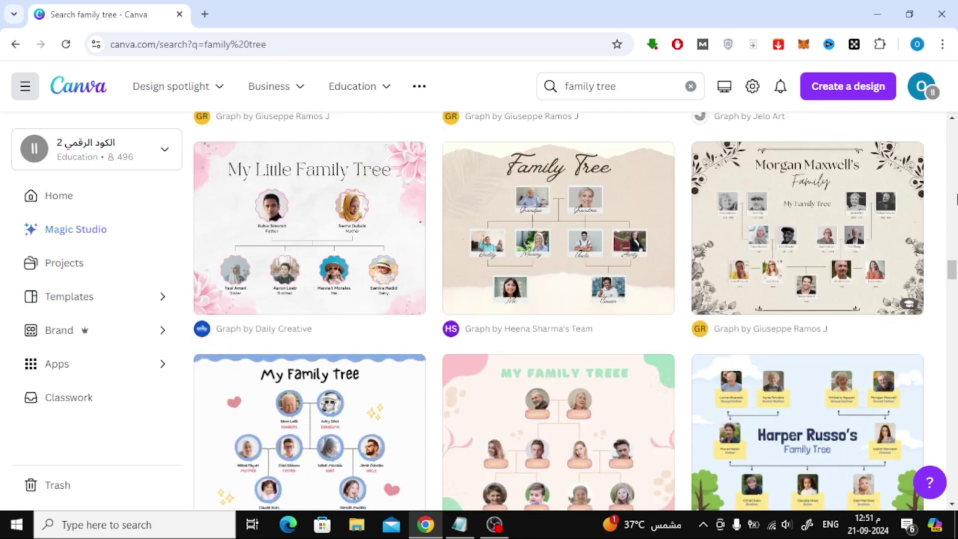
scroll(956, 200, down, 3)
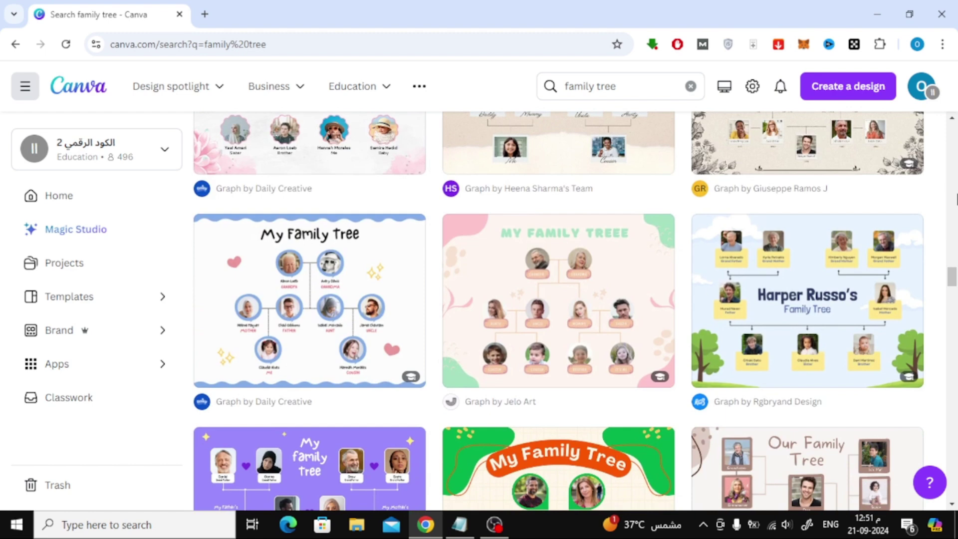
click(378, 273)
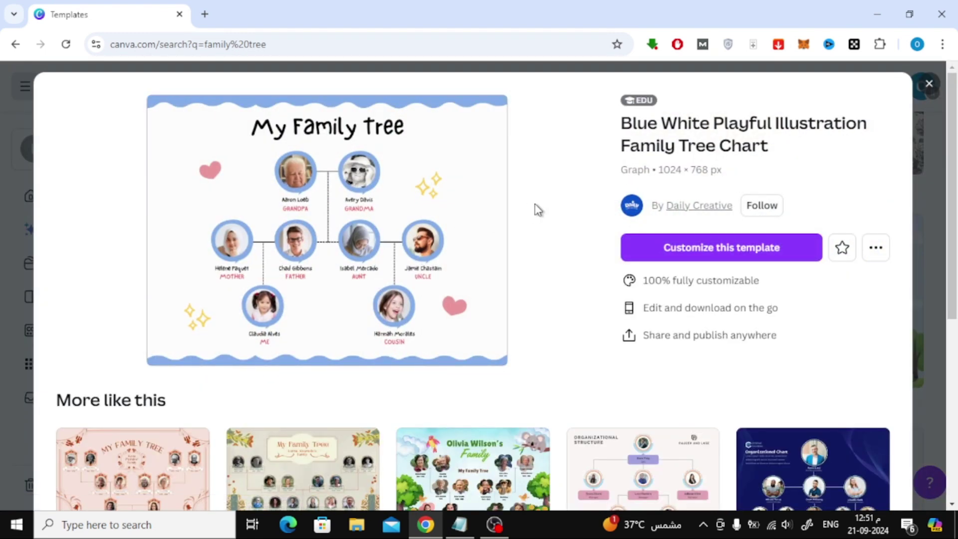
click(658, 252)
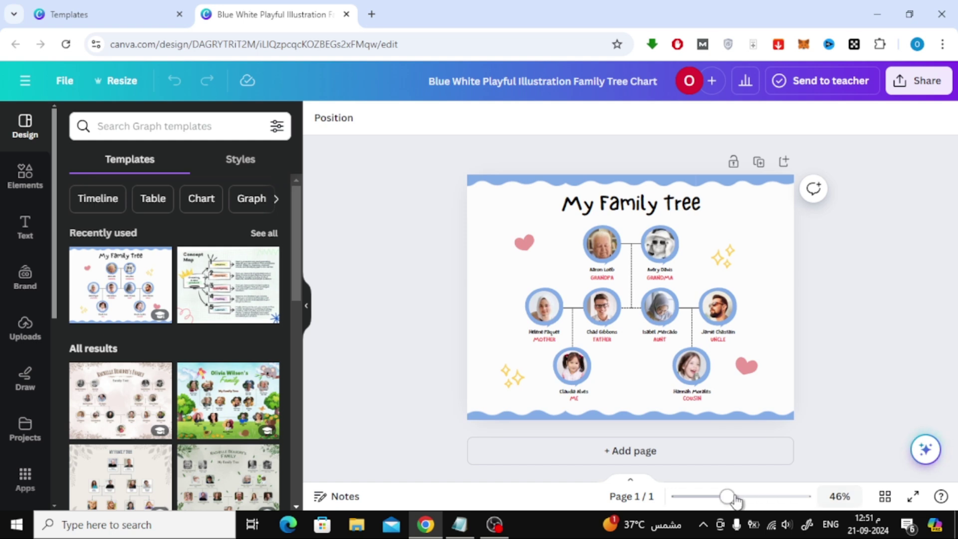
Group the title, portraits, labels, lines and decorations, scale the group down slightly and reposition it in the upper middle of the page.
mouse_move(732, 496)
mouse_down()
mouse_move(742, 503)
mouse_move(735, 496)
mouse_up()
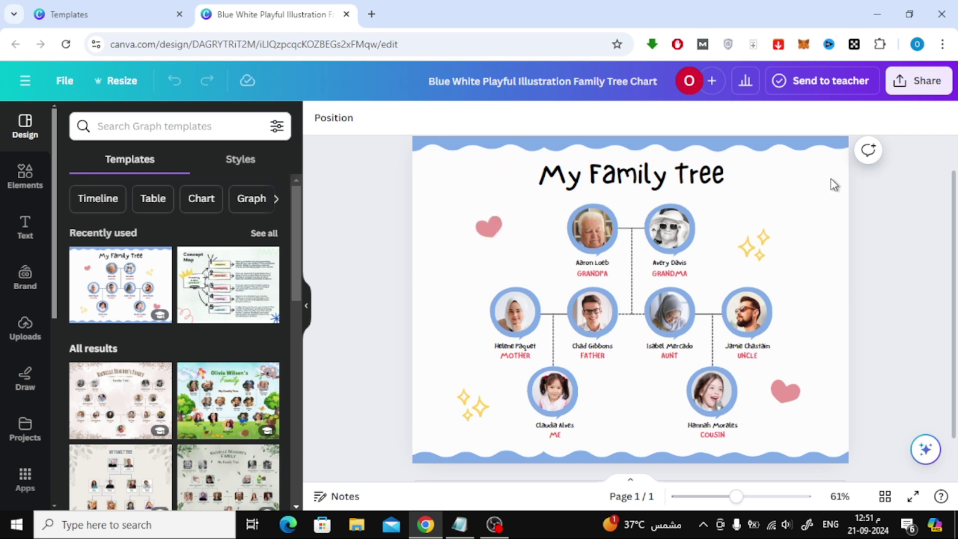
drag(833, 168, 447, 445)
click(600, 205)
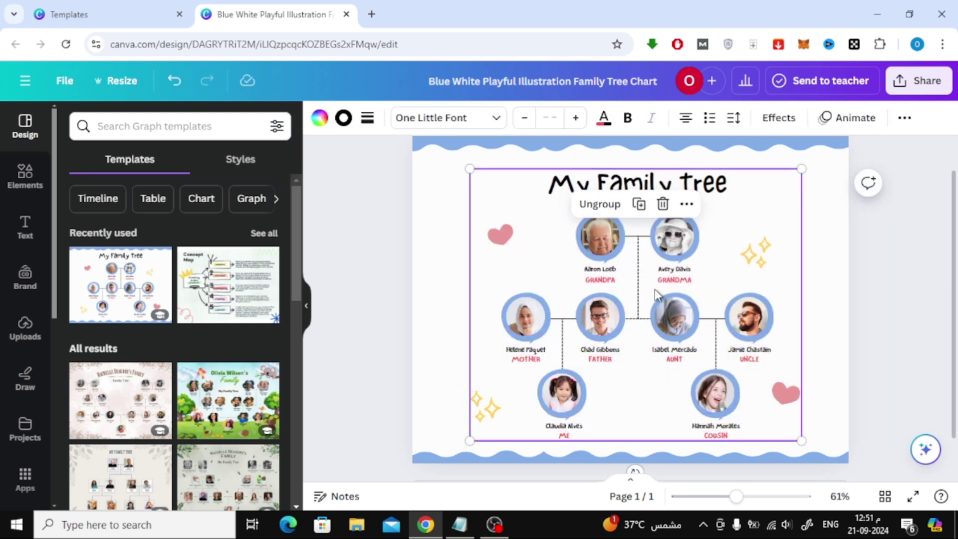
drag(655, 294, 641, 284)
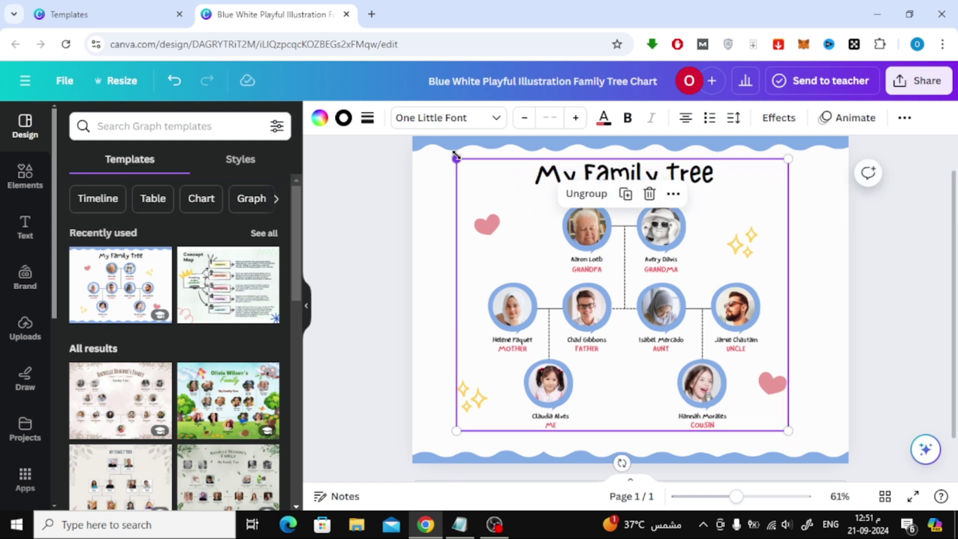
drag(457, 157, 504, 197)
drag(662, 285, 639, 255)
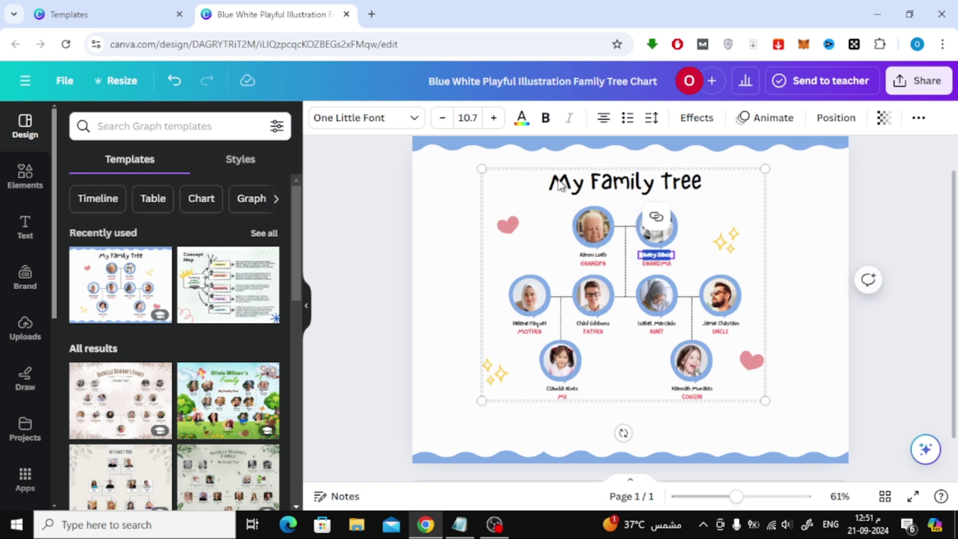
Ungroup the resized family tree so its elements can be edited individually.
click(459, 211)
click(526, 202)
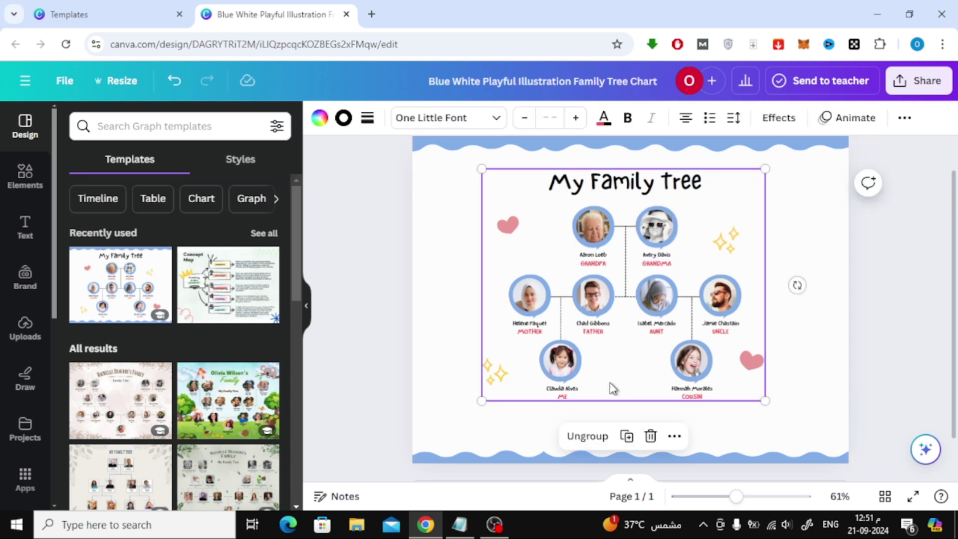
click(587, 435)
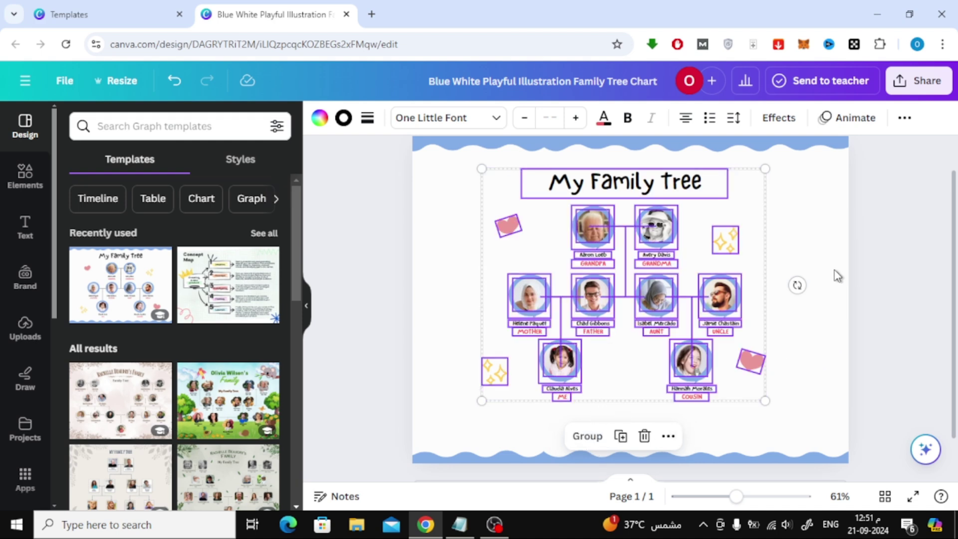
click(824, 235)
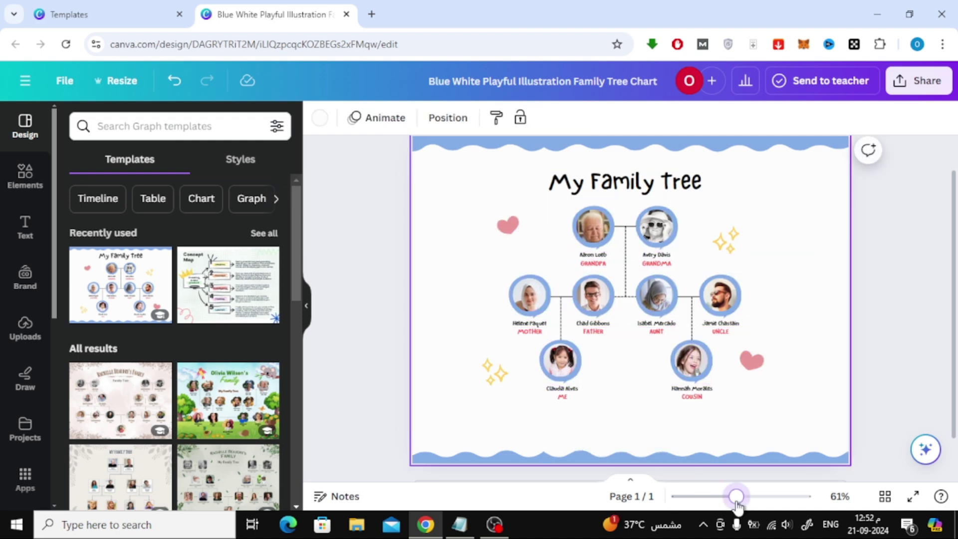
Group the mother's photo with its round blue frame and move it to the empty area beside the upper pink heart.
drag(736, 504, 750, 505)
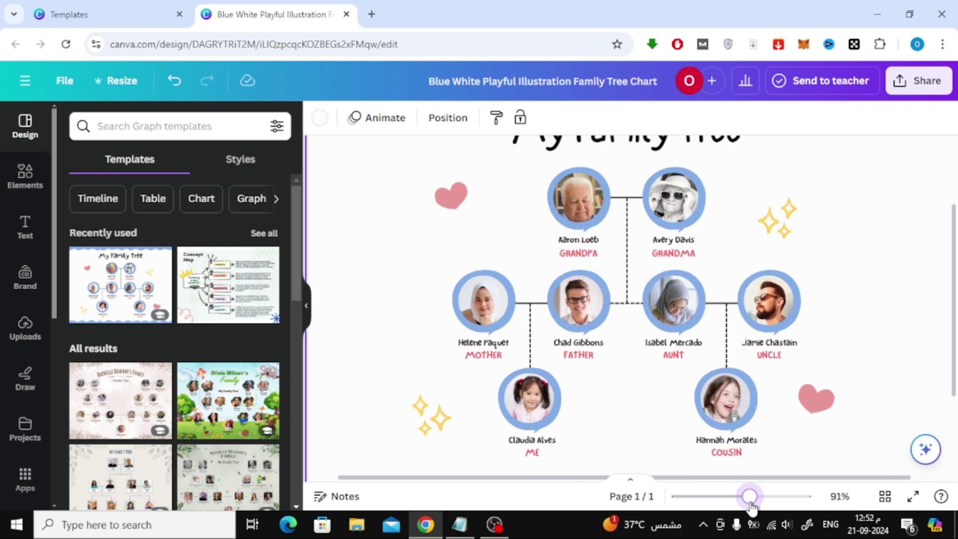
click(512, 304)
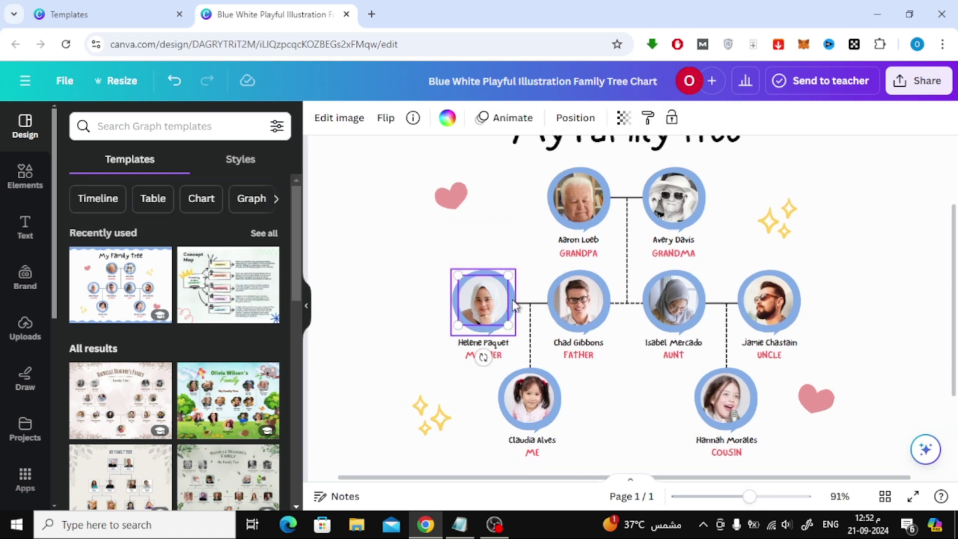
shift+click(514, 305)
click(447, 233)
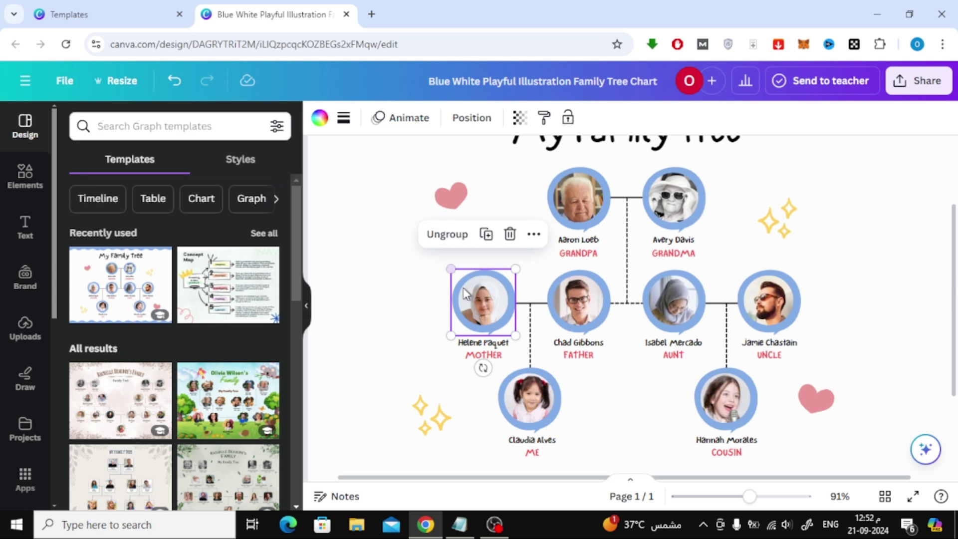
drag(467, 295, 358, 213)
scroll(466, 273, down, 1)
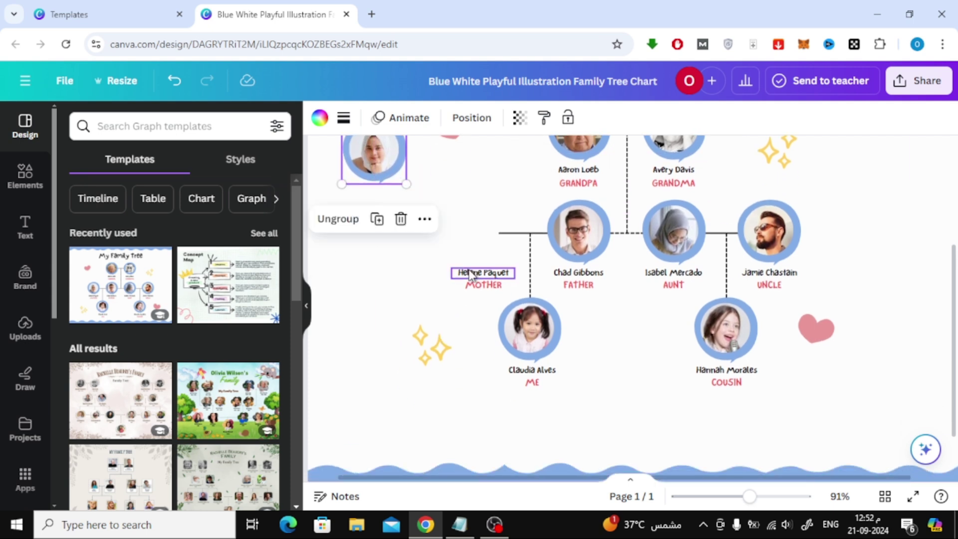
scroll(479, 277, up, 1)
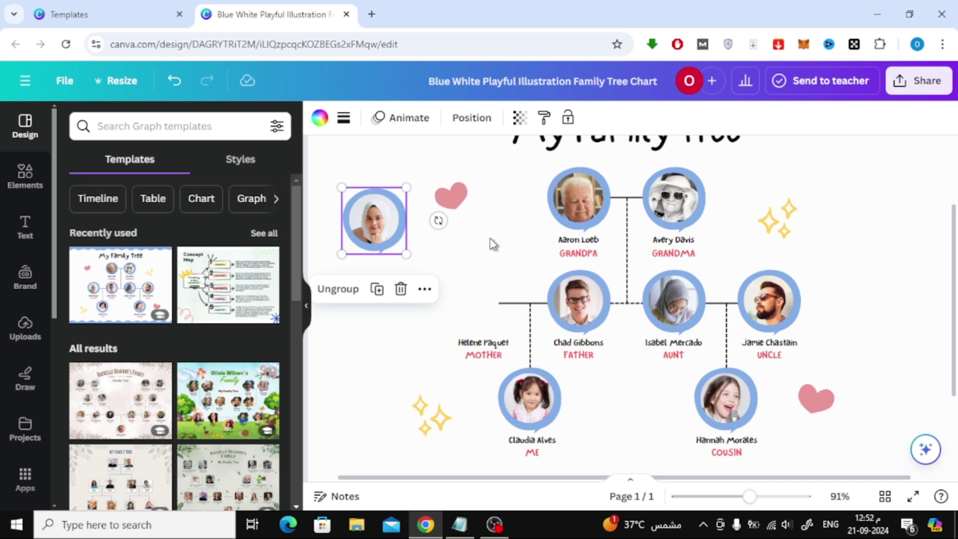
Extend the horizontal connector line beside the father's portrait leftward past the mother's label, to a length of about 326.
click(503, 303)
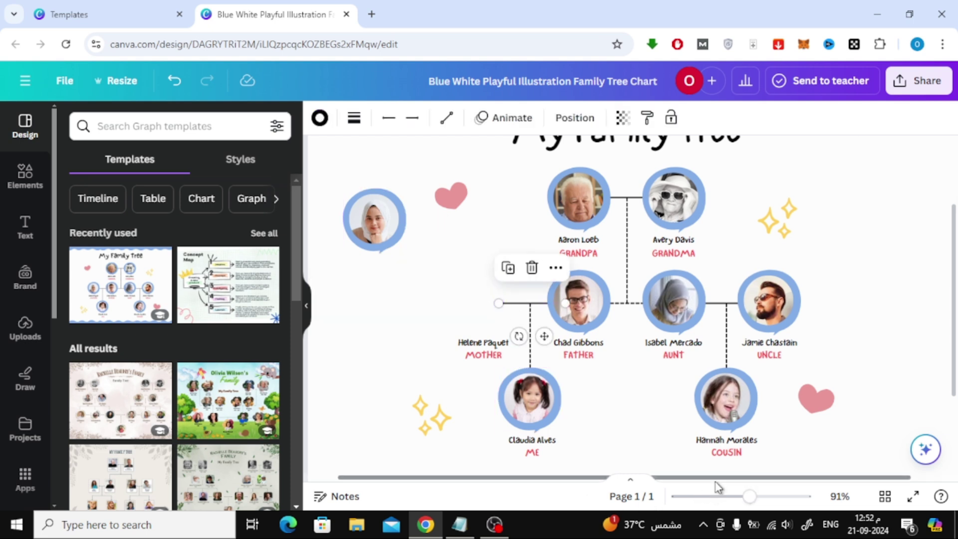
mouse_move(748, 497)
mouse_down()
mouse_move(735, 498)
mouse_move(745, 496)
mouse_up()
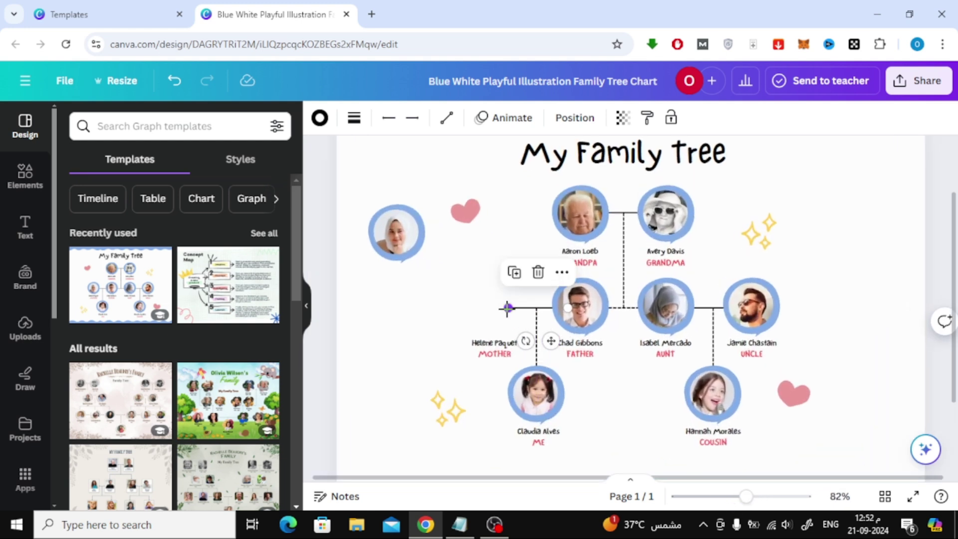
drag(506, 308, 386, 310)
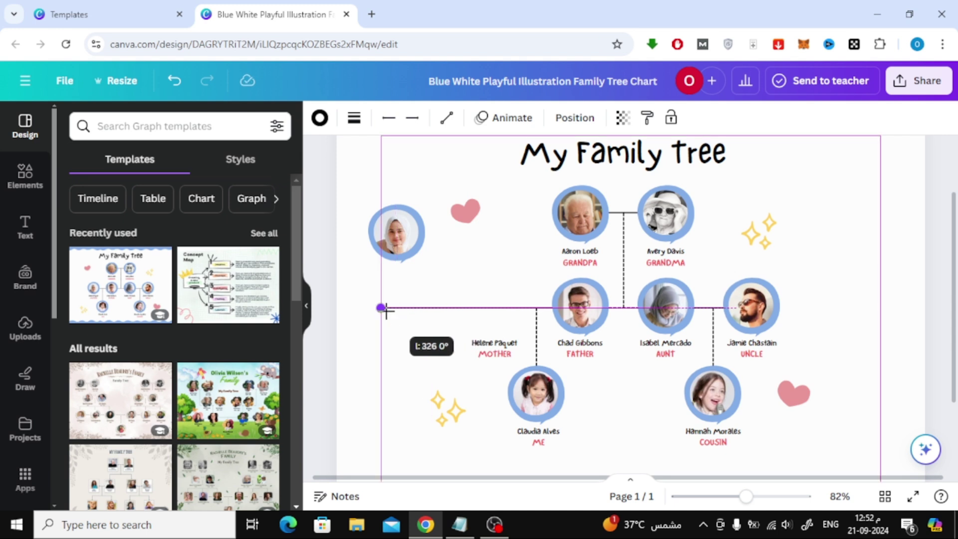
drag(386, 310, 384, 309)
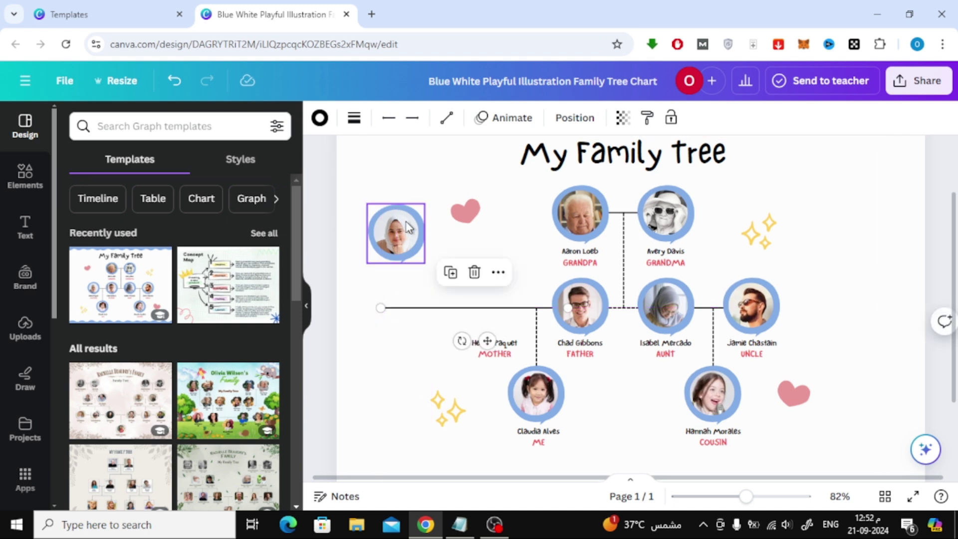
Duplicate the framed mother portrait, placing one above the MOTHER label and the other at the extended line's outer end.
click(407, 227)
right_click(400, 230)
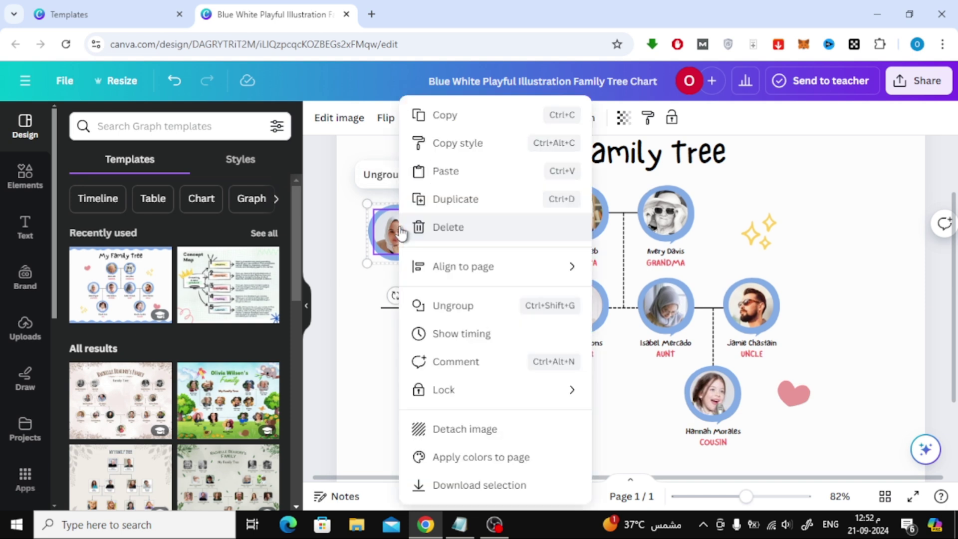
click(500, 206)
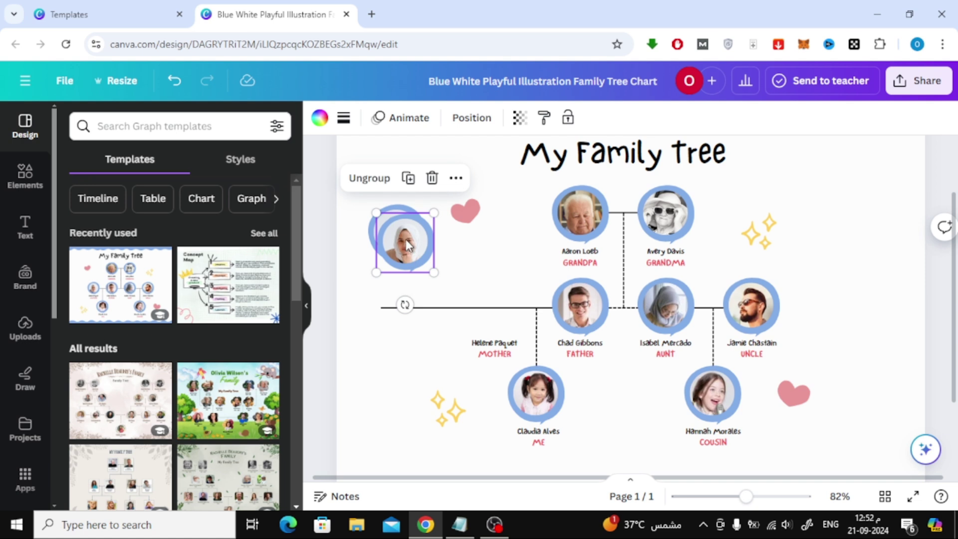
drag(407, 243, 385, 309)
drag(404, 227, 383, 310)
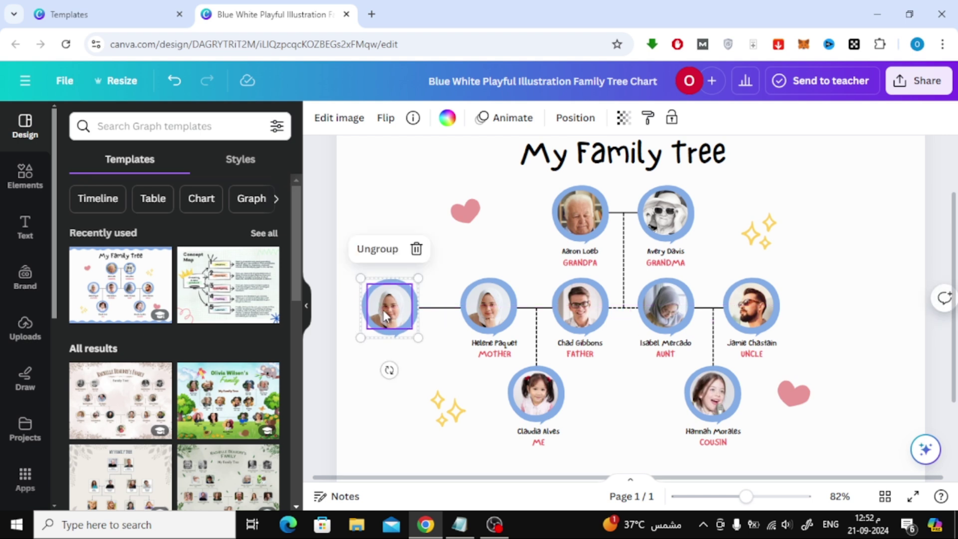
click(447, 370)
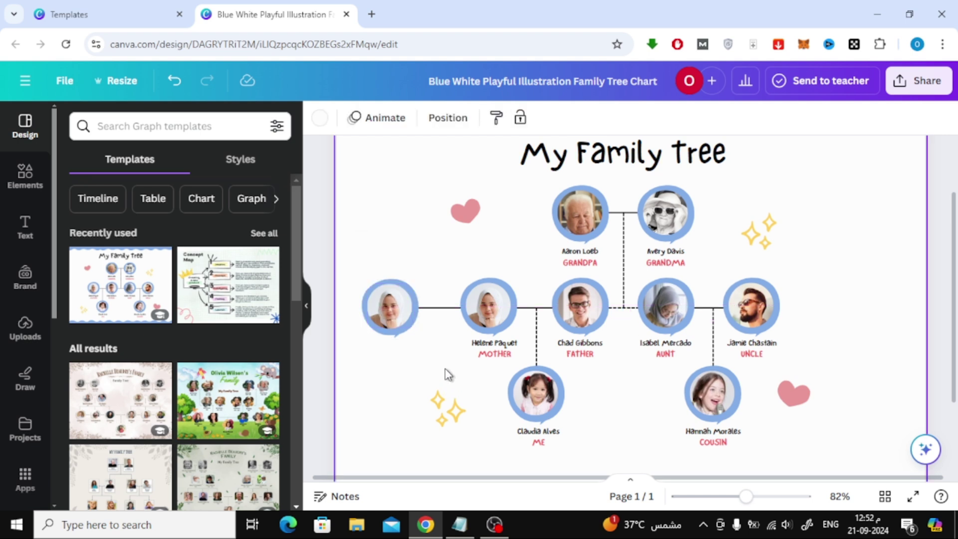
Duplicate the mother's name and MOTHER labels together and place the copies under the added outer portrait.
click(486, 361)
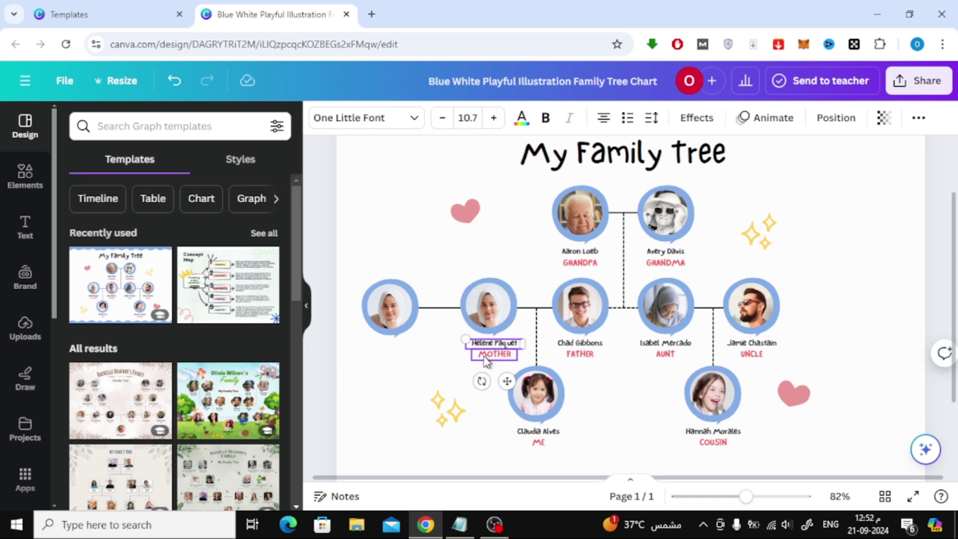
click(500, 313)
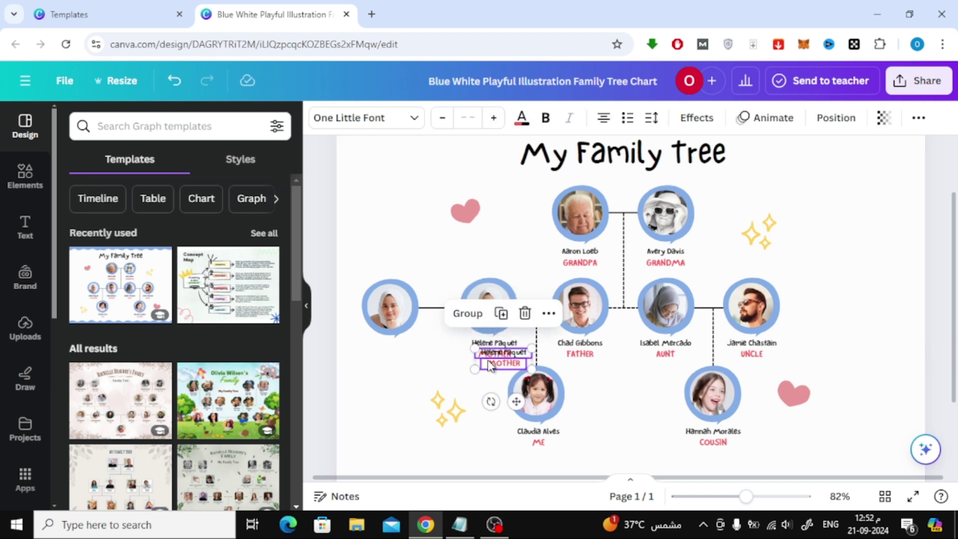
drag(510, 400, 402, 395)
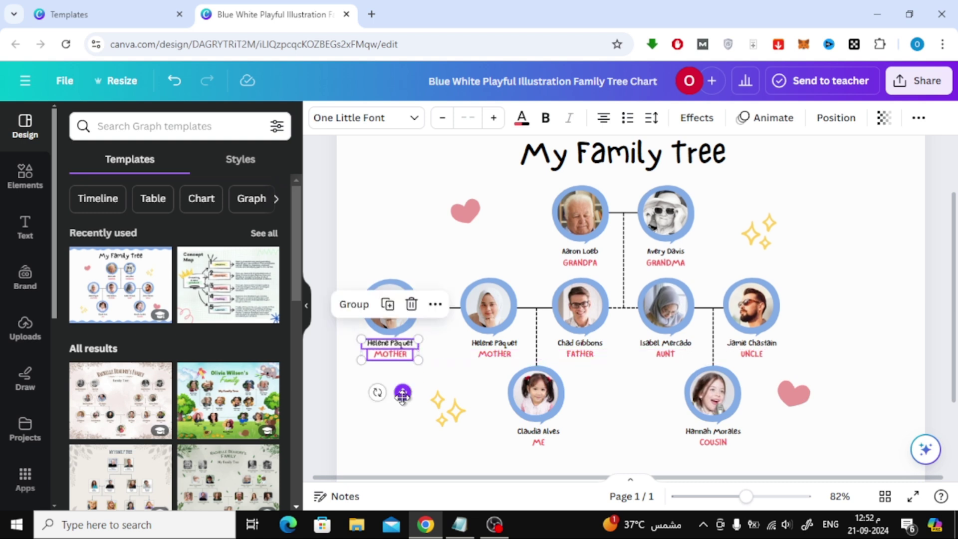
Change the MOTHER label under the added outer portrait to UNCLE.
click(444, 355)
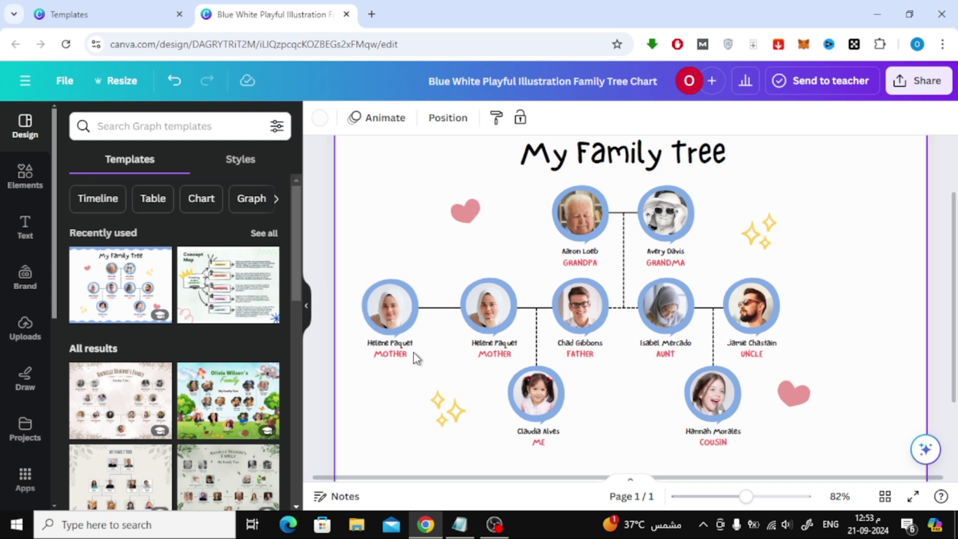
click(399, 356)
double_click(399, 355)
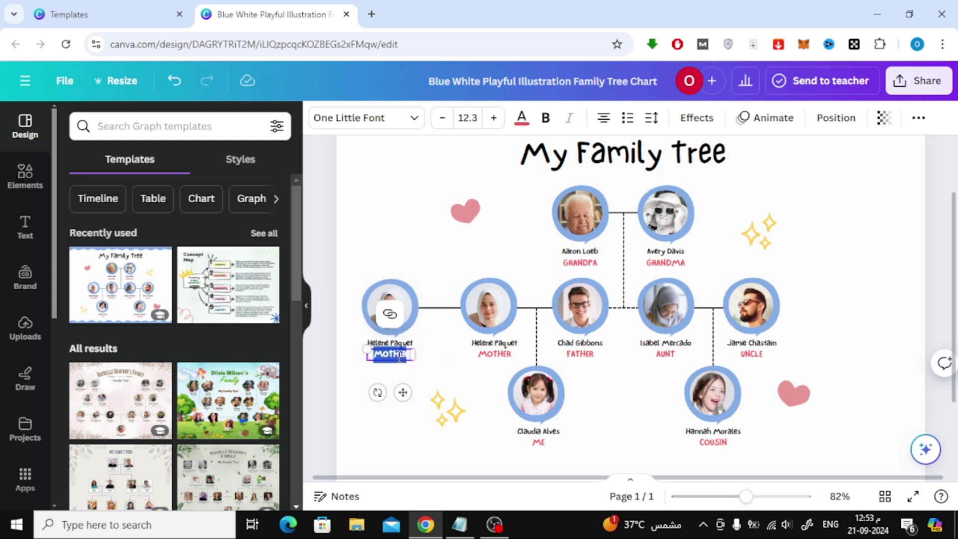
text(UNCLE)
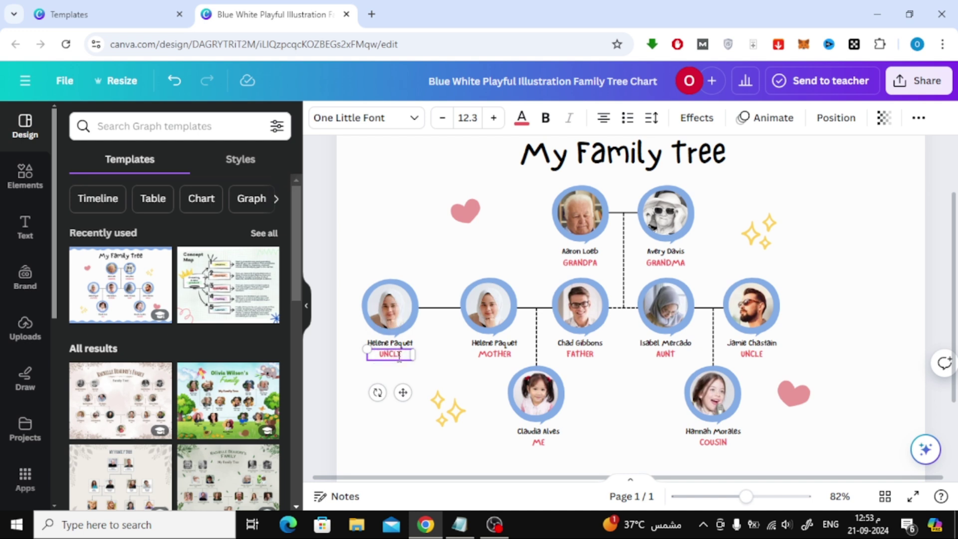
click(401, 456)
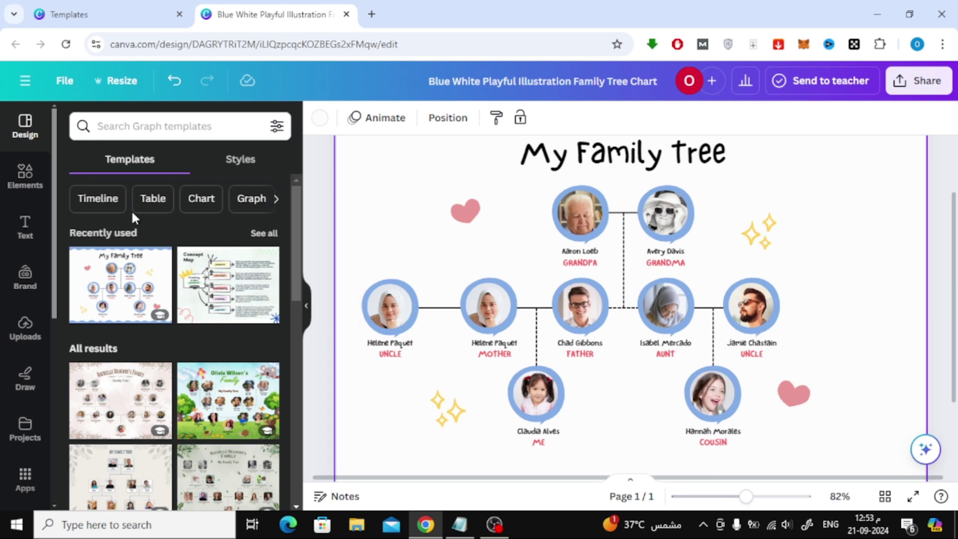
Search the element photos for "man" and replace the added uncle's portrait with the man in the light pink shirt.
click(21, 177)
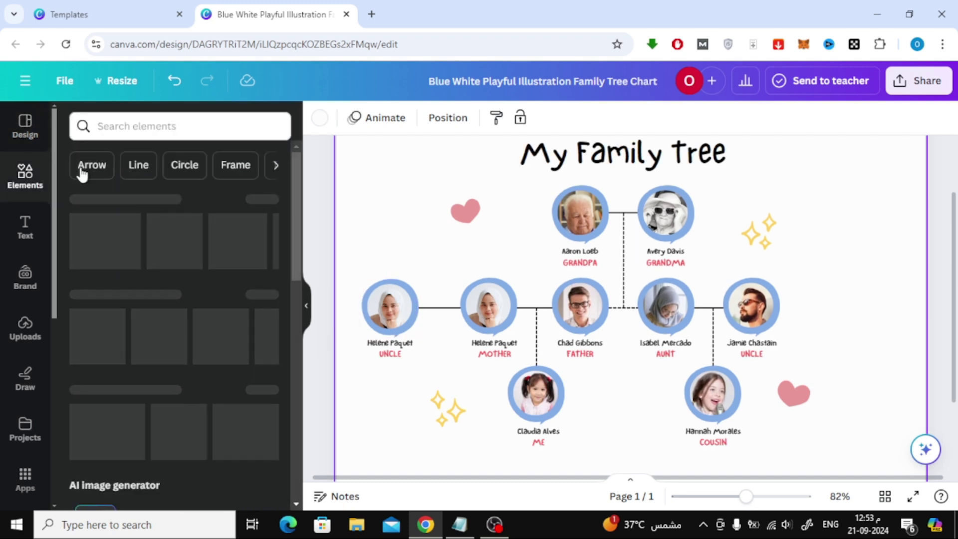
click(144, 129)
text(man)
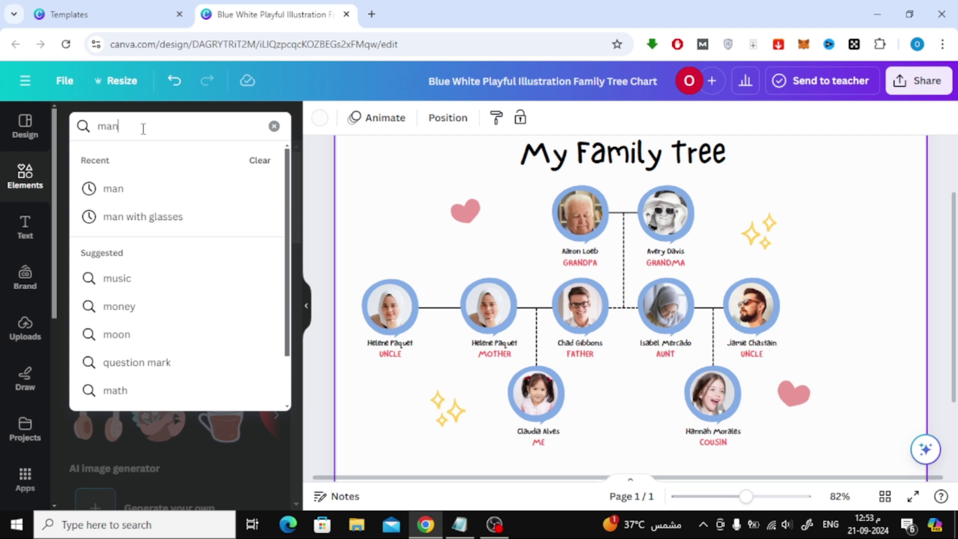
key(Return)
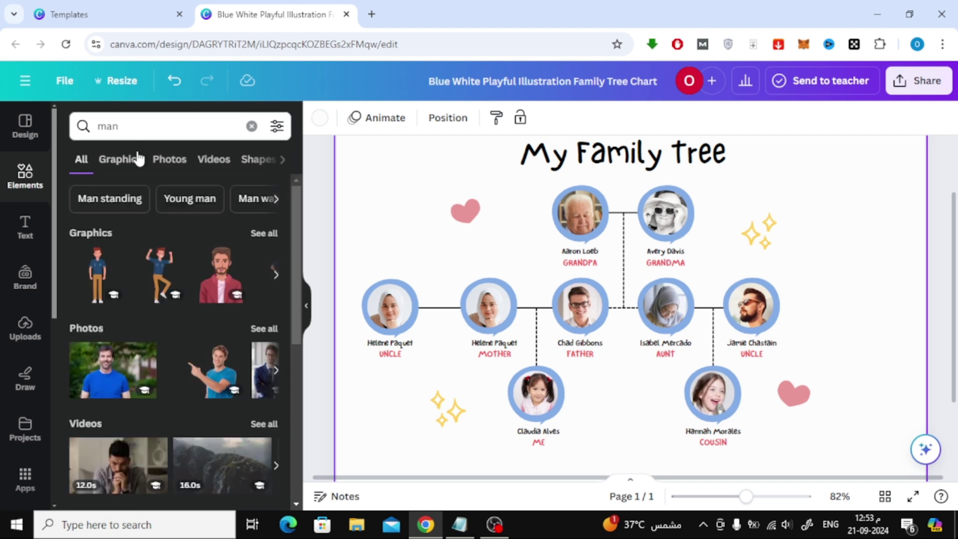
click(192, 165)
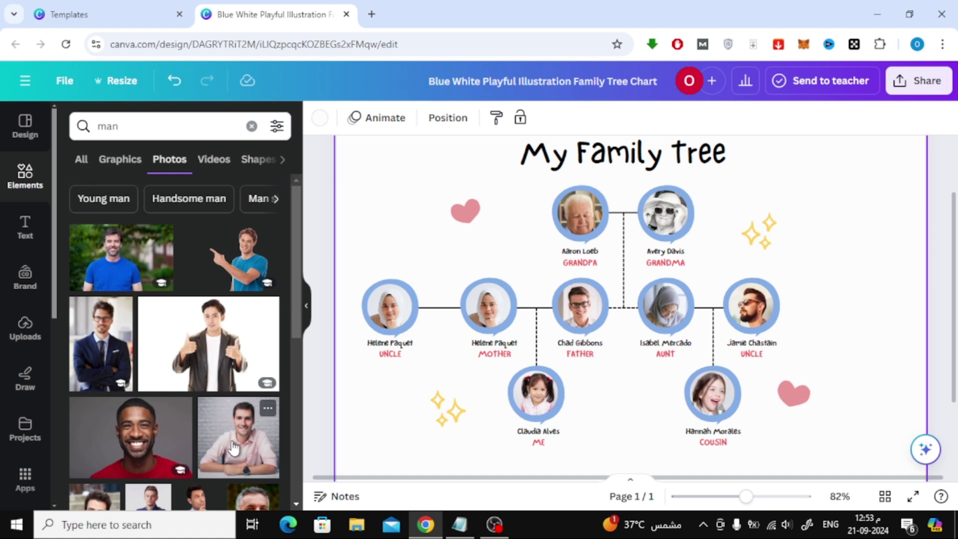
drag(234, 444, 387, 301)
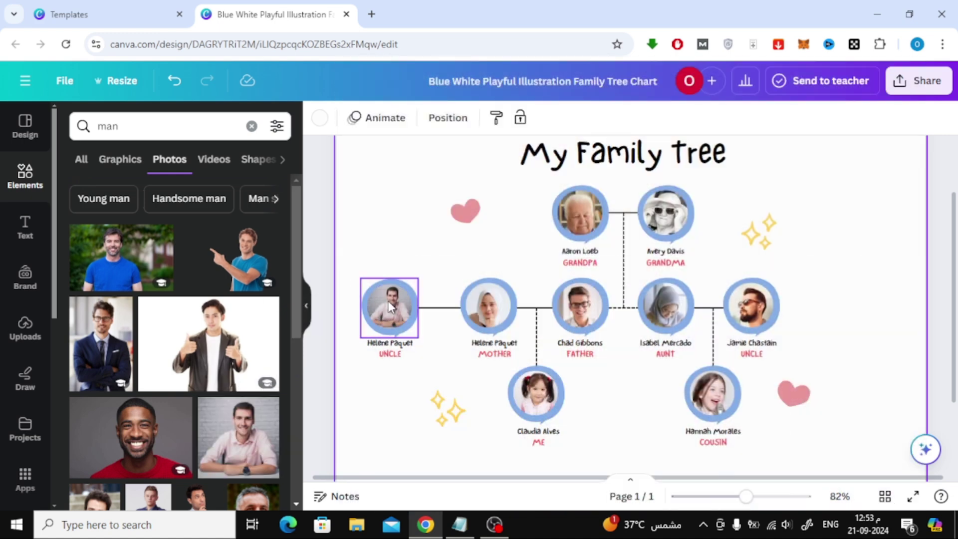
Move the lower yellow stars into the page's lower corner, and move the lower pink heart outward and enlarge it.
drag(453, 411, 436, 418)
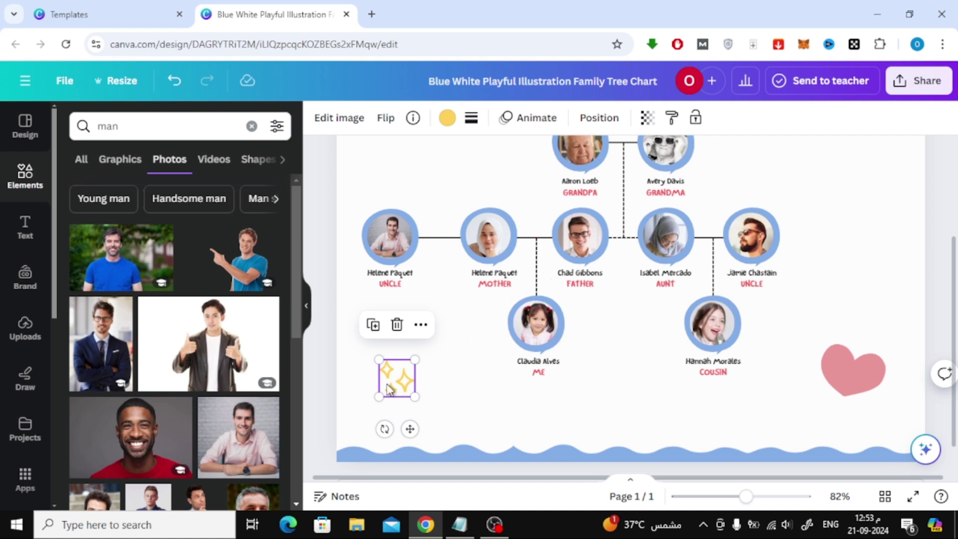
drag(391, 387, 380, 393)
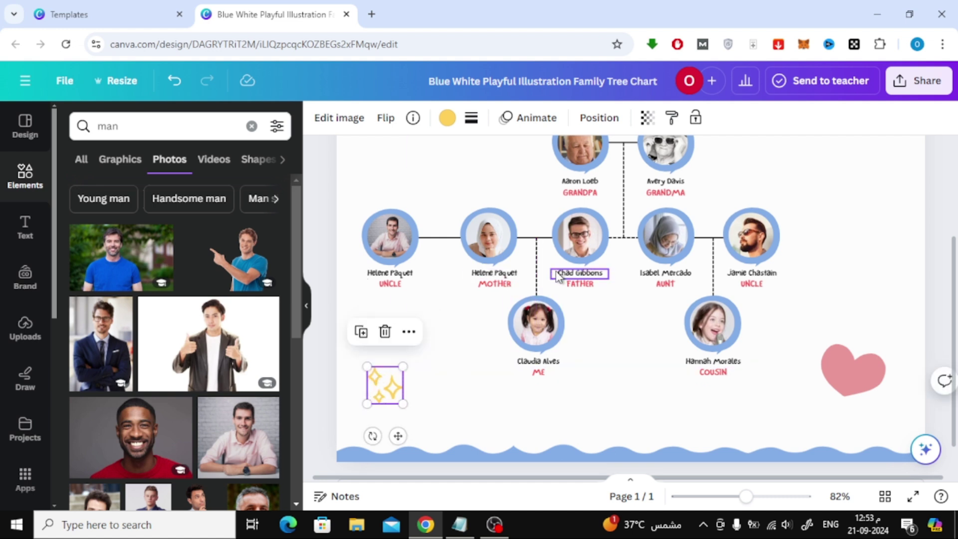
Duplicate the dashed vertical connector above the ME portrait and place the copy between the added uncle and the mother.
click(537, 264)
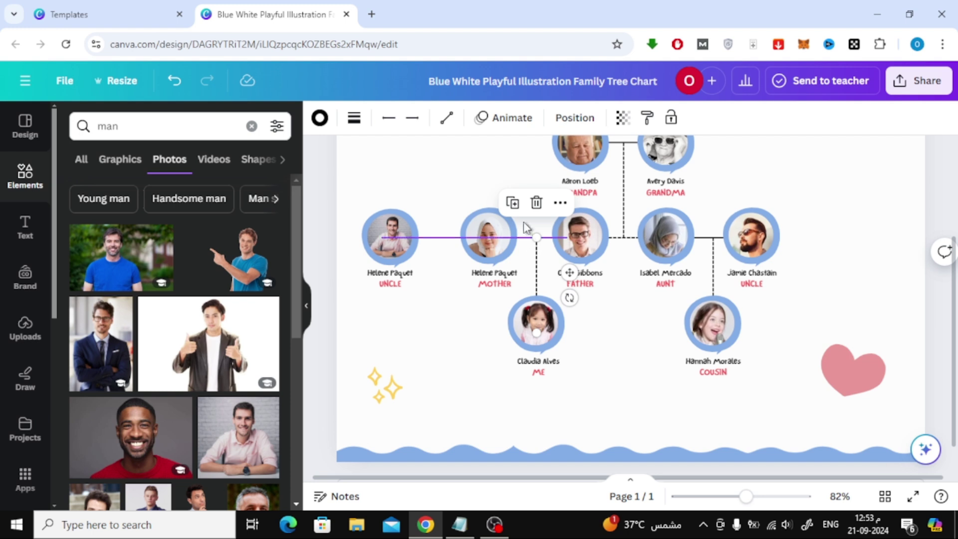
click(513, 204)
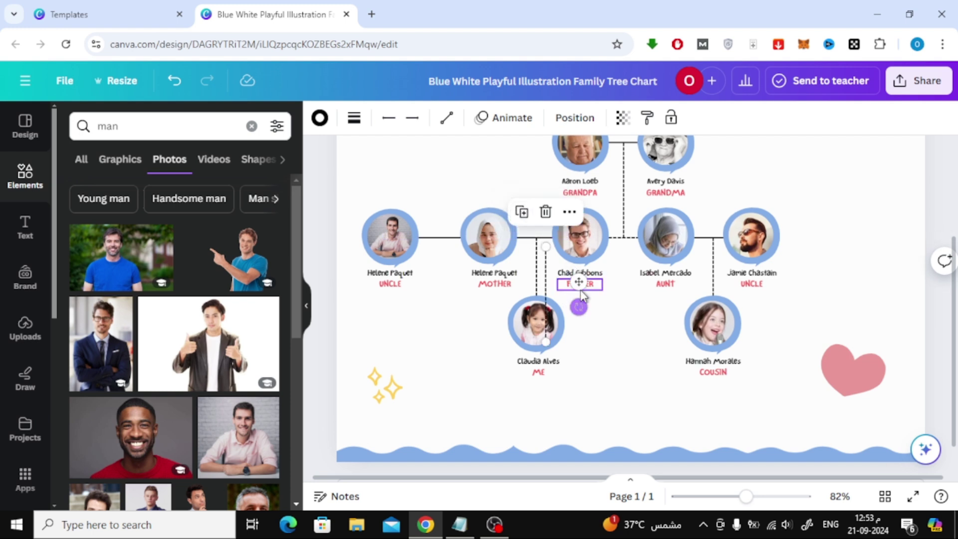
drag(577, 279, 468, 278)
Duplicate the added uncle's framed portrait and place the copy at the lower end of the new dashed connector.
click(387, 229)
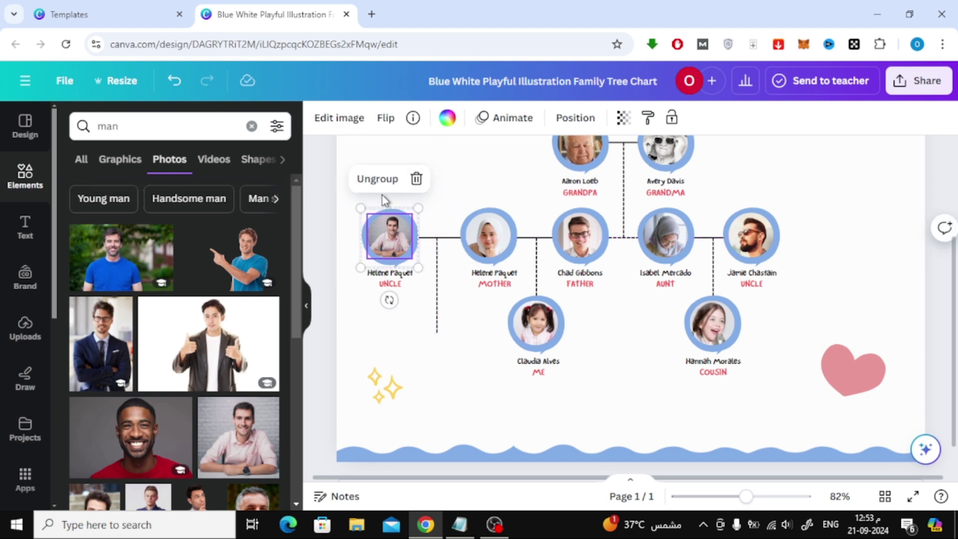
right_click(389, 233)
click(434, 169)
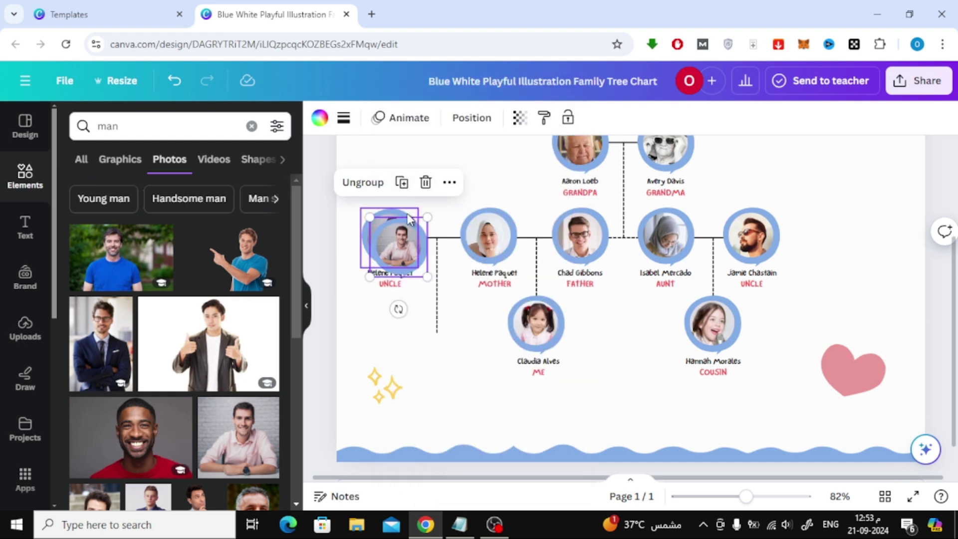
drag(401, 264, 432, 326)
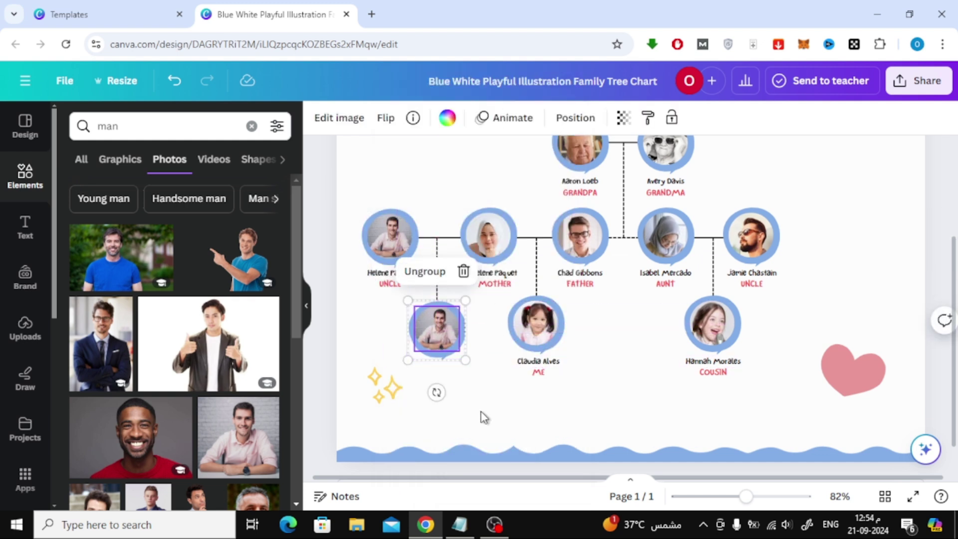
click(504, 425)
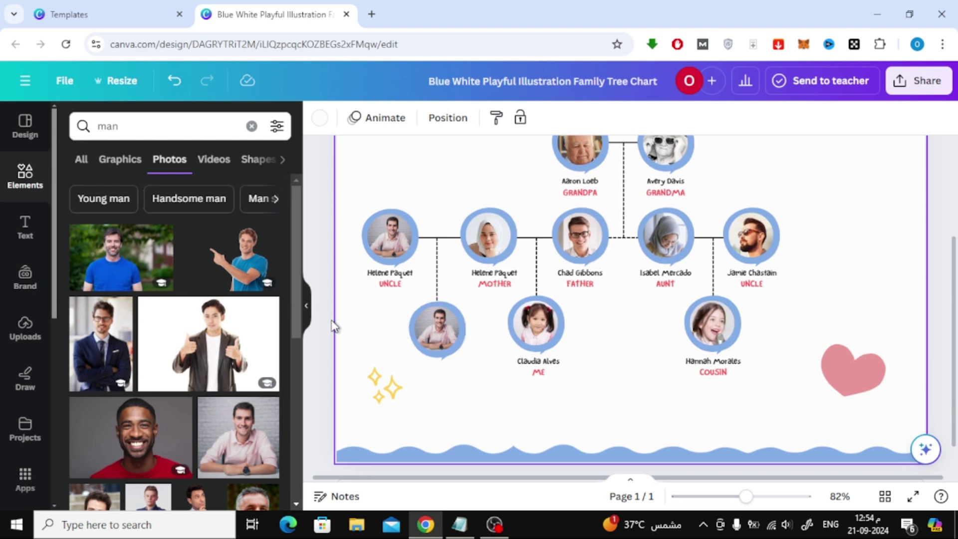
Search photos for "kid" and fill the new child portrait with the orange-shirted boy, then replace it with the boy in the teal shirt.
click(252, 125)
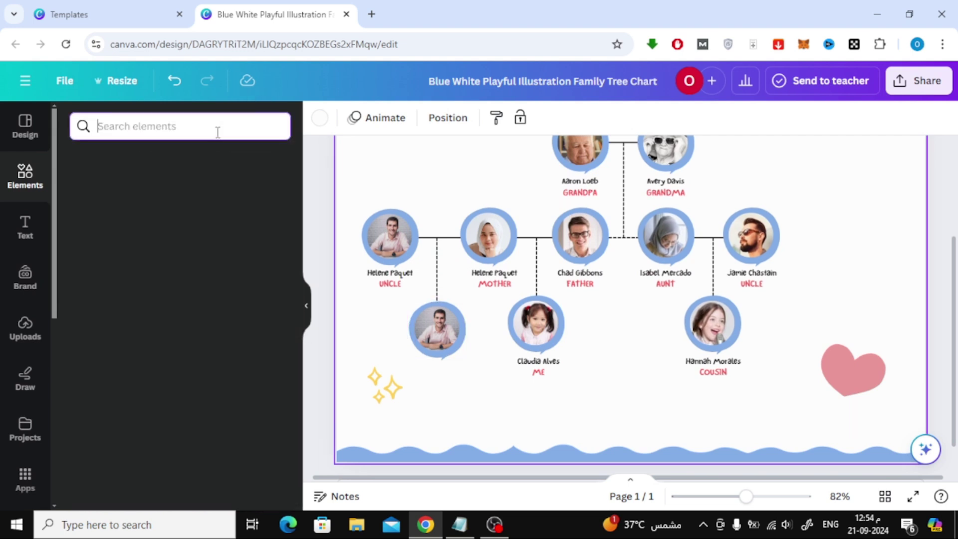
text(kid)
key(Return)
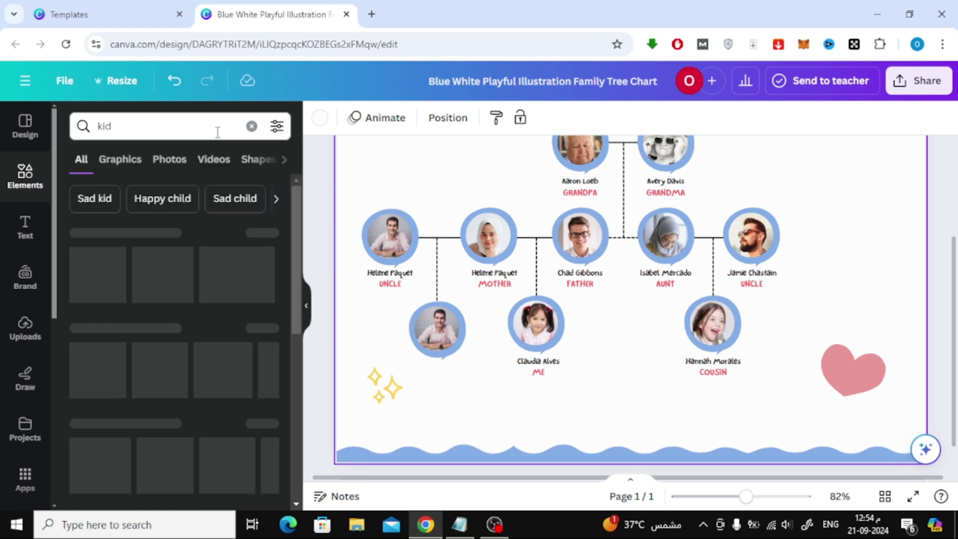
click(166, 168)
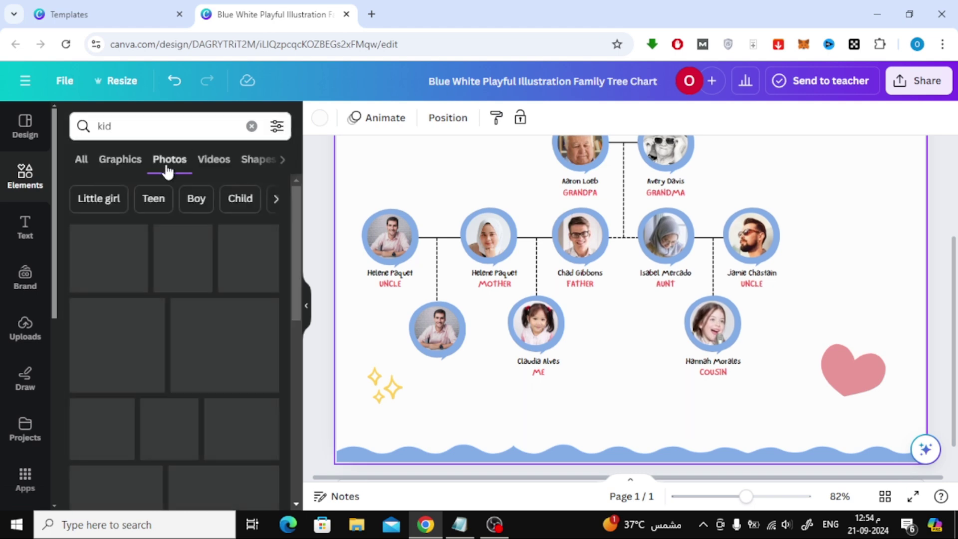
mouse_move(183, 244)
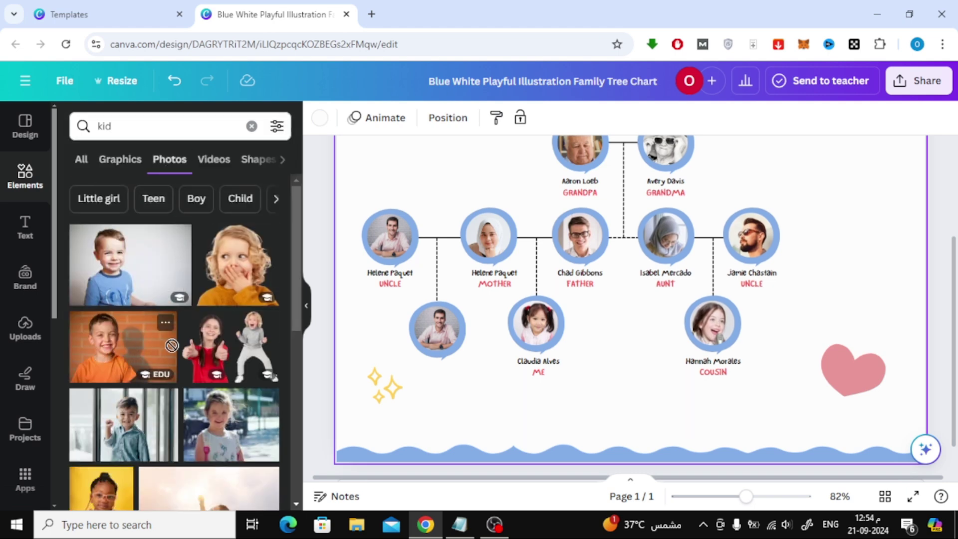
drag(137, 338, 421, 340)
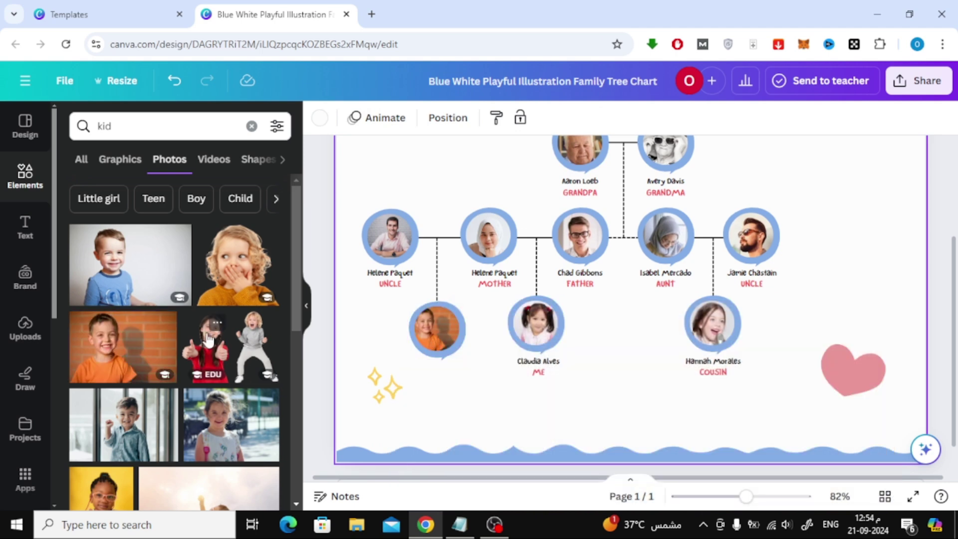
scroll(150, 349, down, 2)
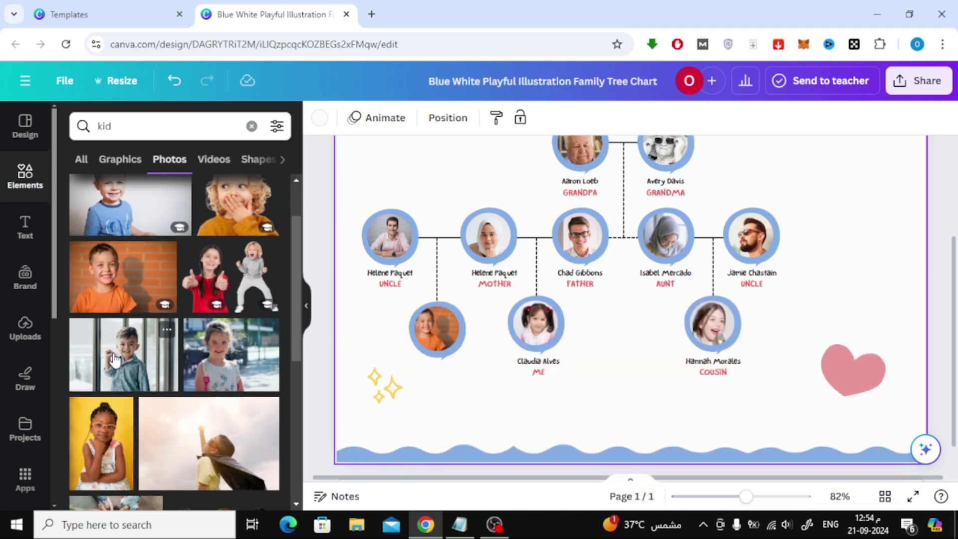
drag(113, 358, 437, 334)
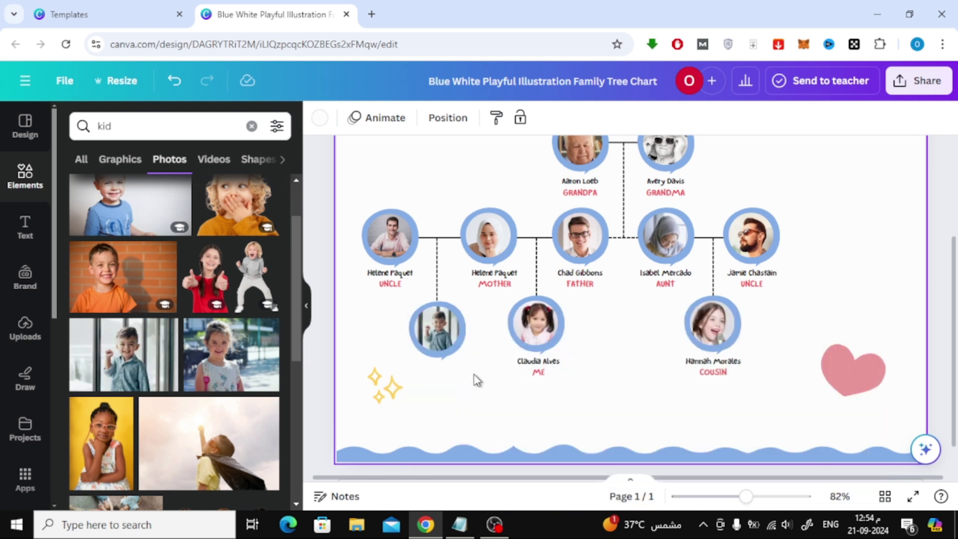
Duplicate the name and ME labels under the girl's portrait together and place the copies under the new boy's portrait.
click(541, 372)
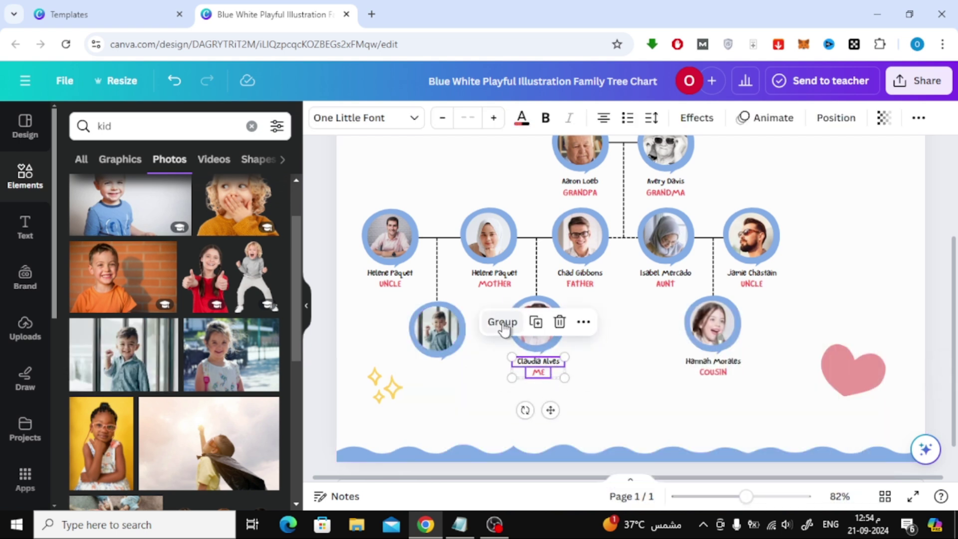
click(535, 322)
drag(560, 420, 454, 418)
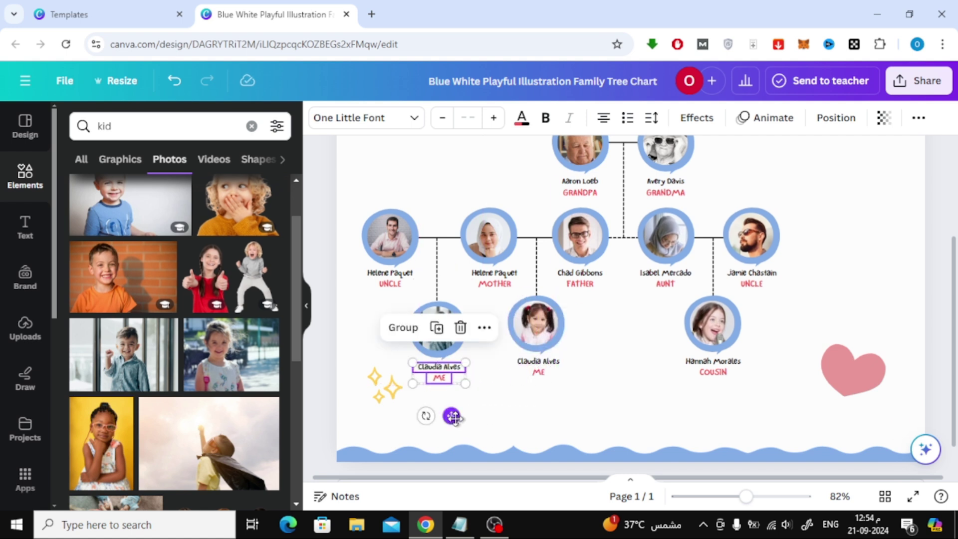
click(608, 381)
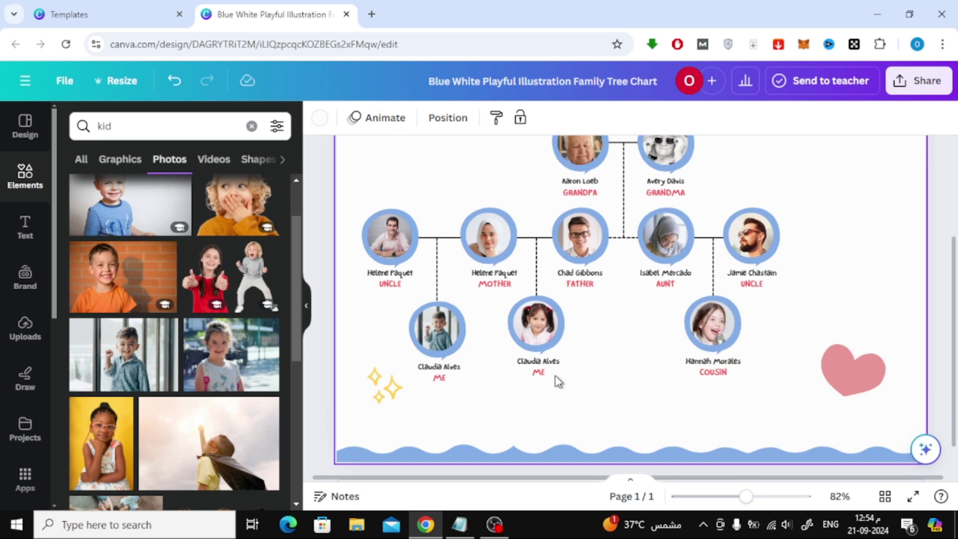